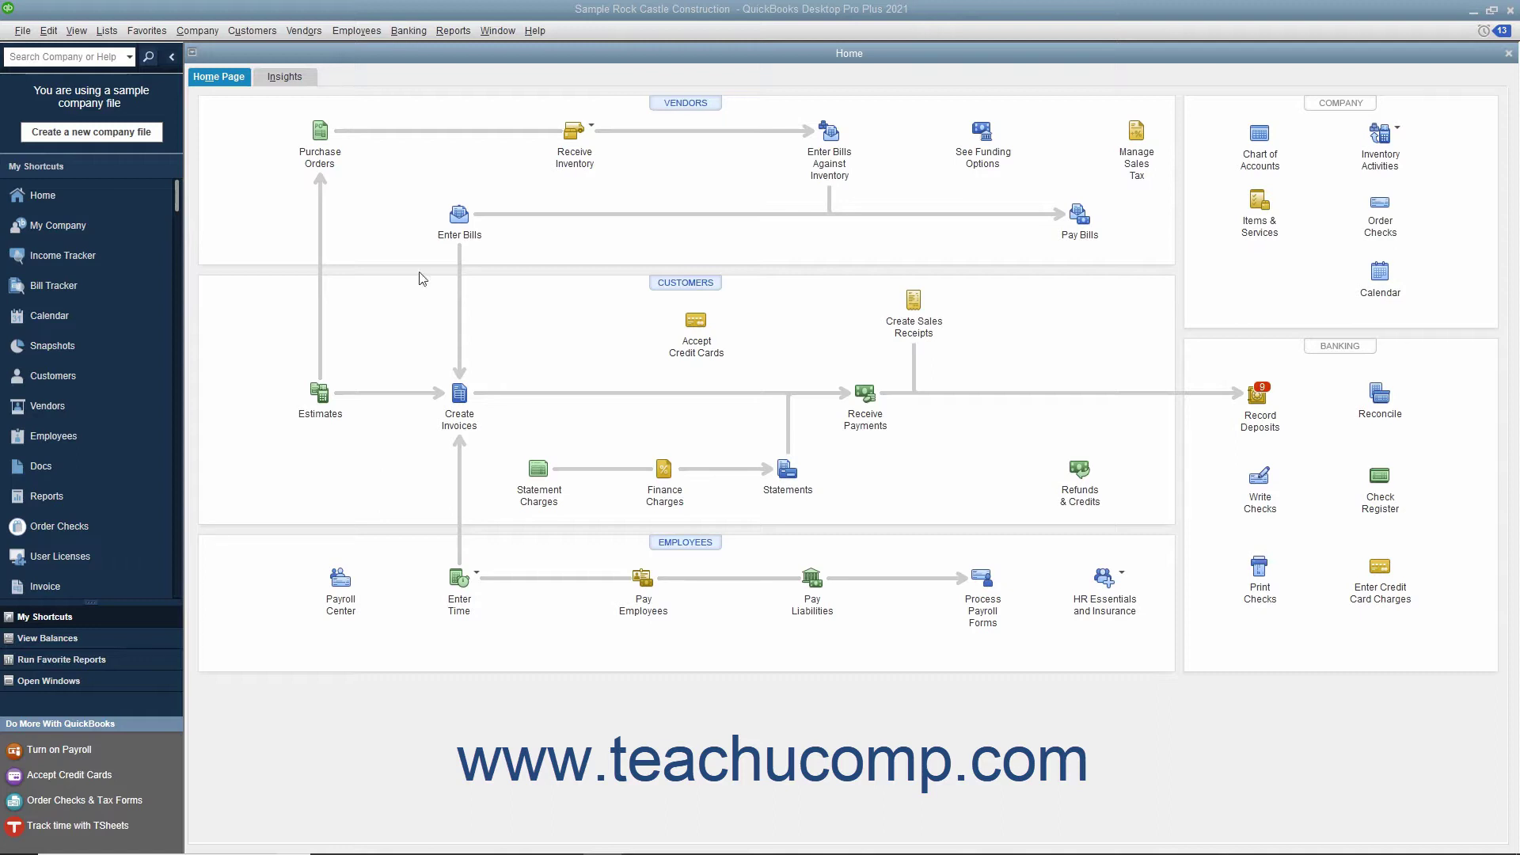
Open Make Deposits from the Banking menu with the payment method filter set to All types.
{"action": "left_click", "coordinate": [409, 33]}
{"action": "left_click", "coordinate": [415, 126]}
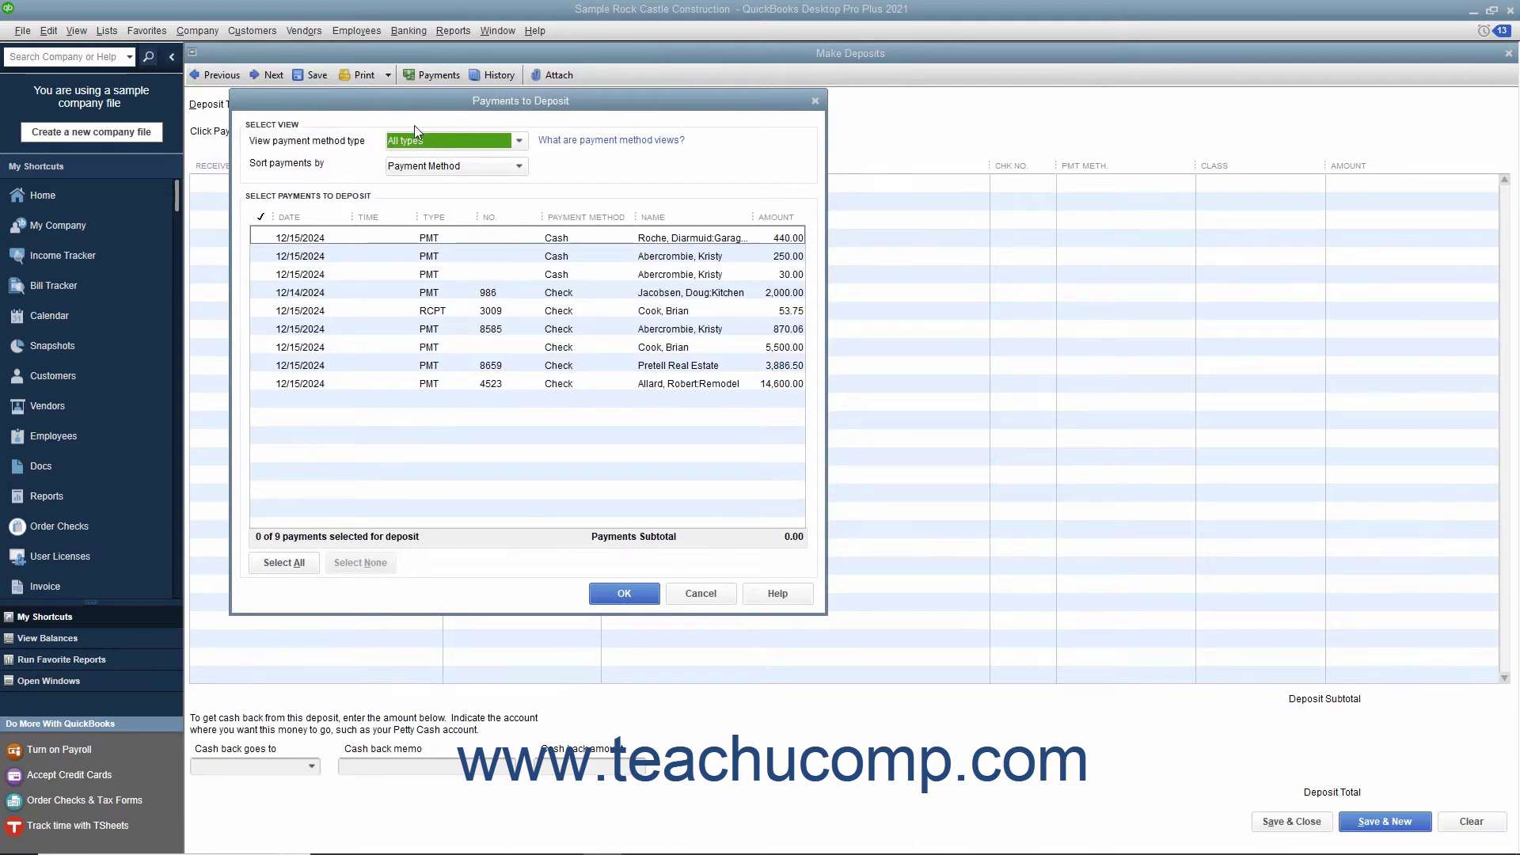
{"action": "left_click", "coordinate": [521, 141]}
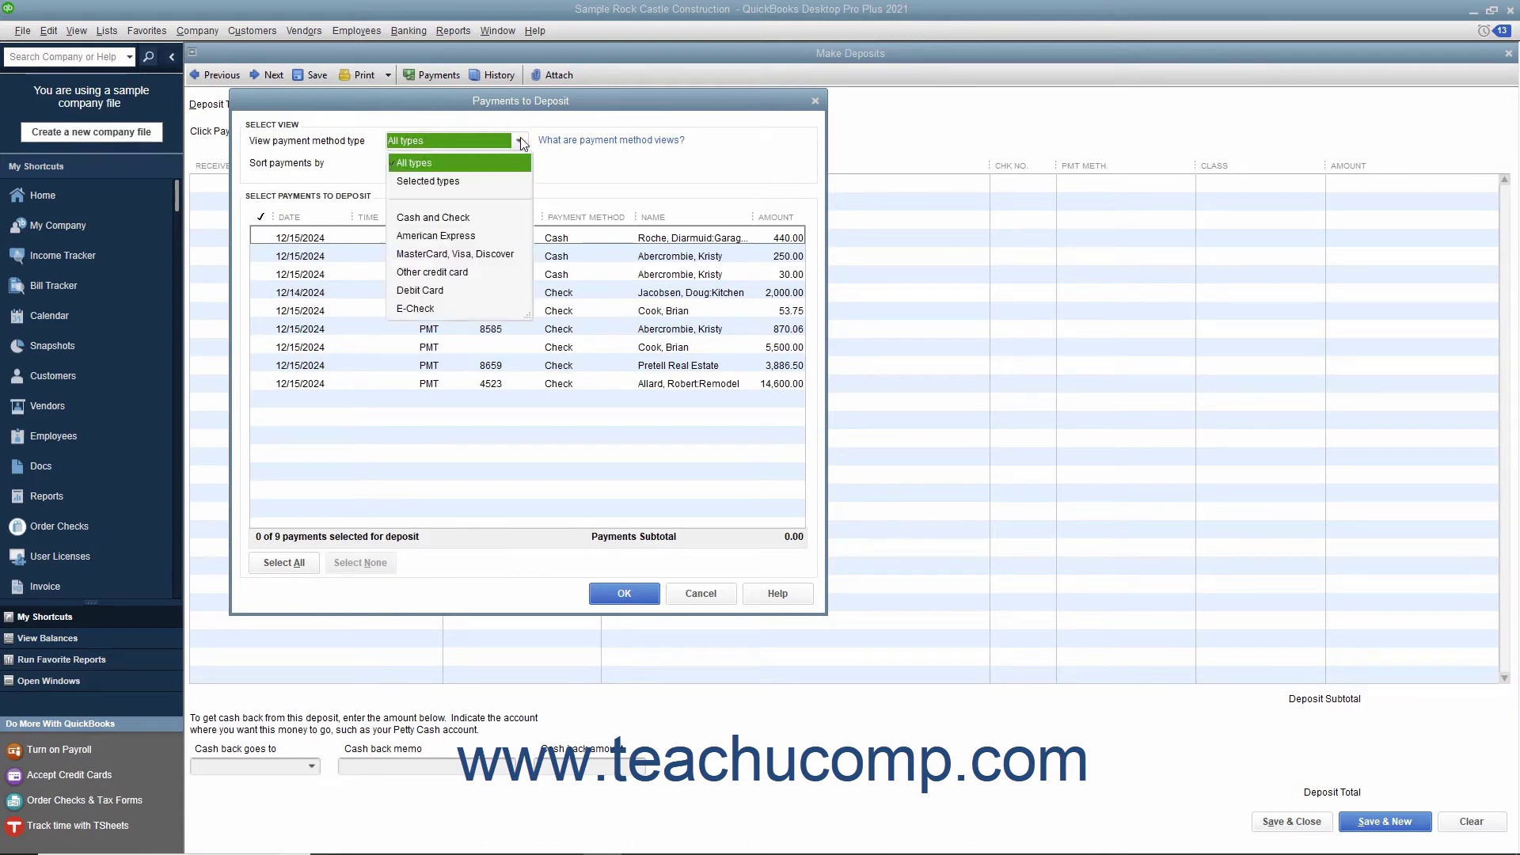
{"action": "left_click", "coordinate": [480, 172]}
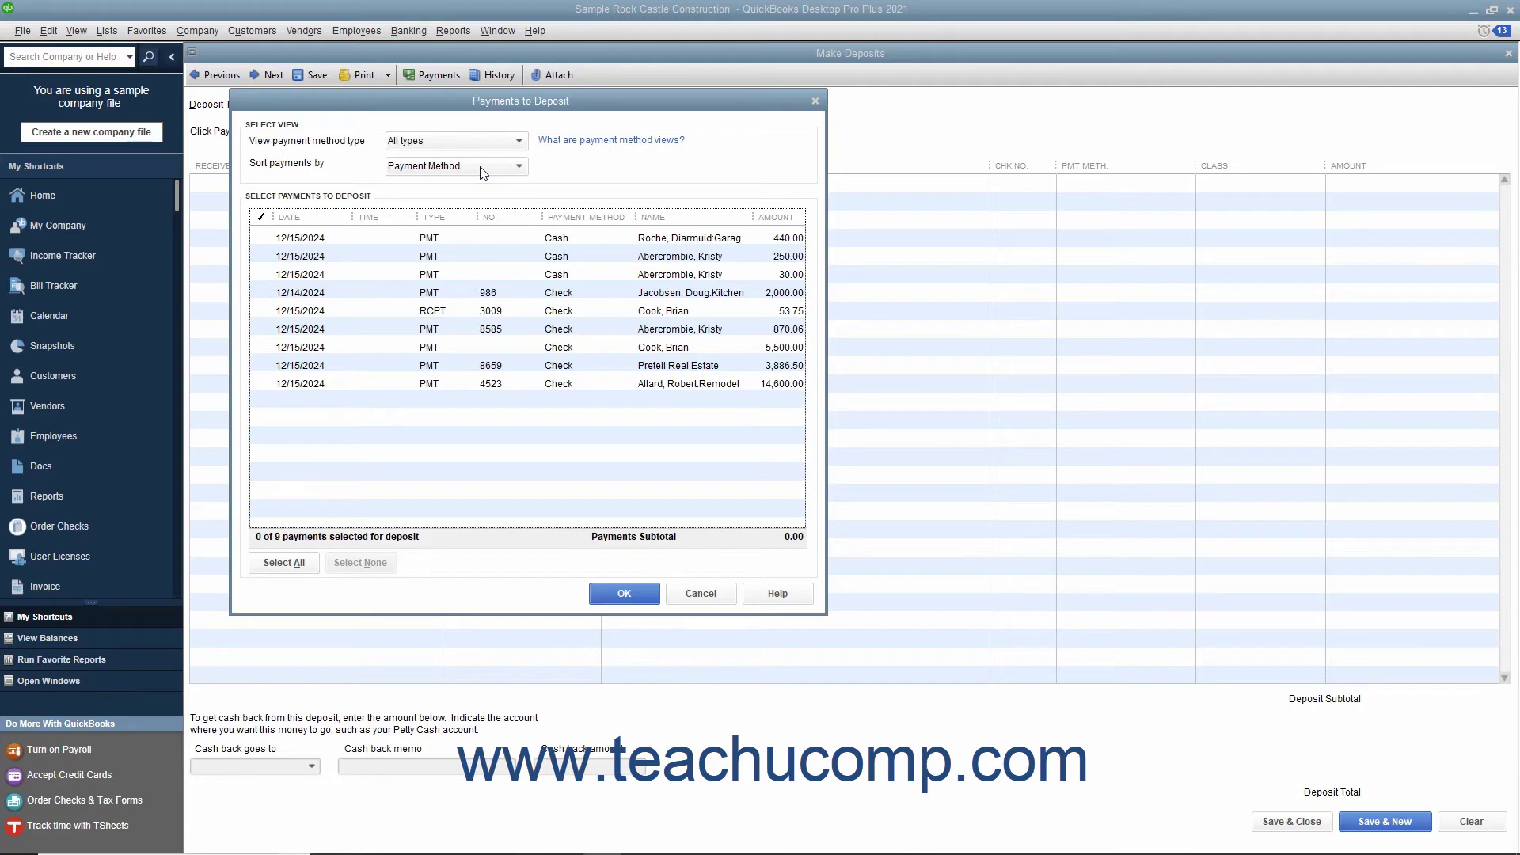
Check the payments from 440.00 through 3,886.50 and move them onto the $27,630.31 deposit.
{"action": "left_click", "coordinate": [263, 237]}
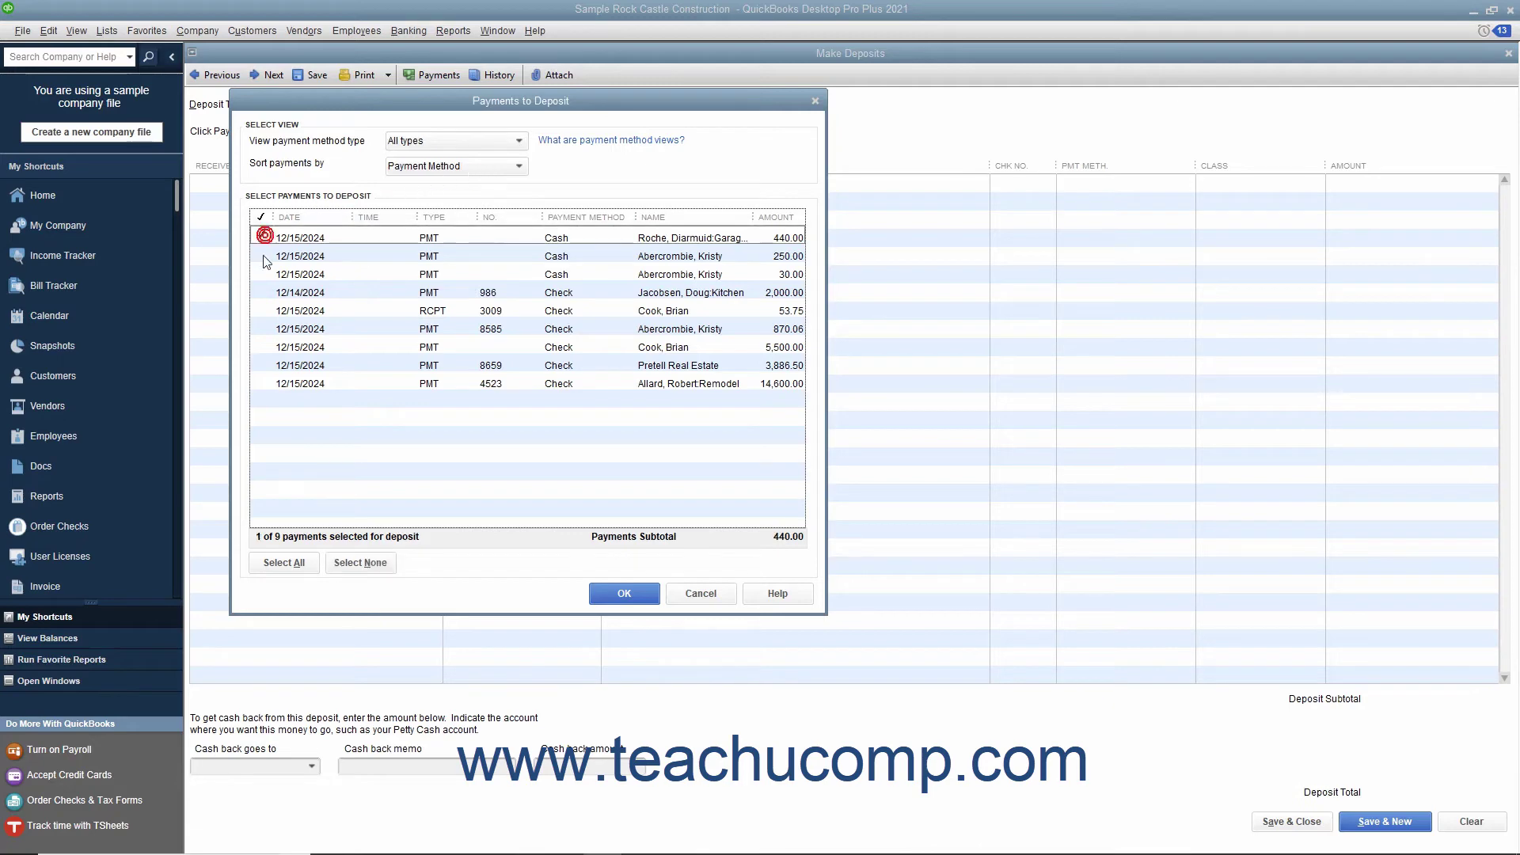
{"action": "left_click", "coordinate": [263, 256]}
{"action": "left_click", "coordinate": [262, 292]}
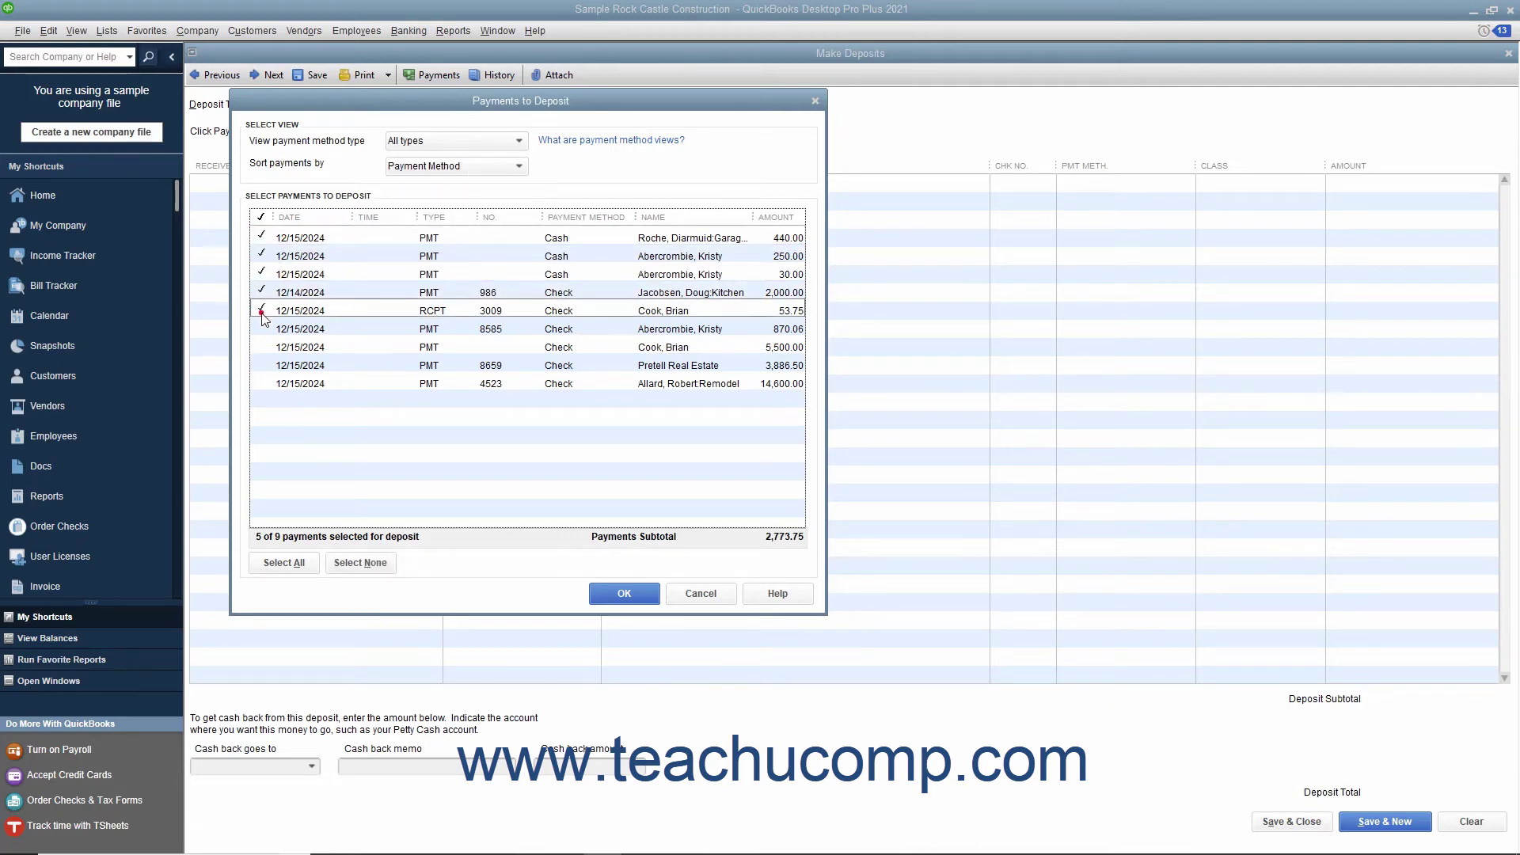
{"action": "left_click", "coordinate": [262, 328]}
{"action": "left_click", "coordinate": [262, 364]}
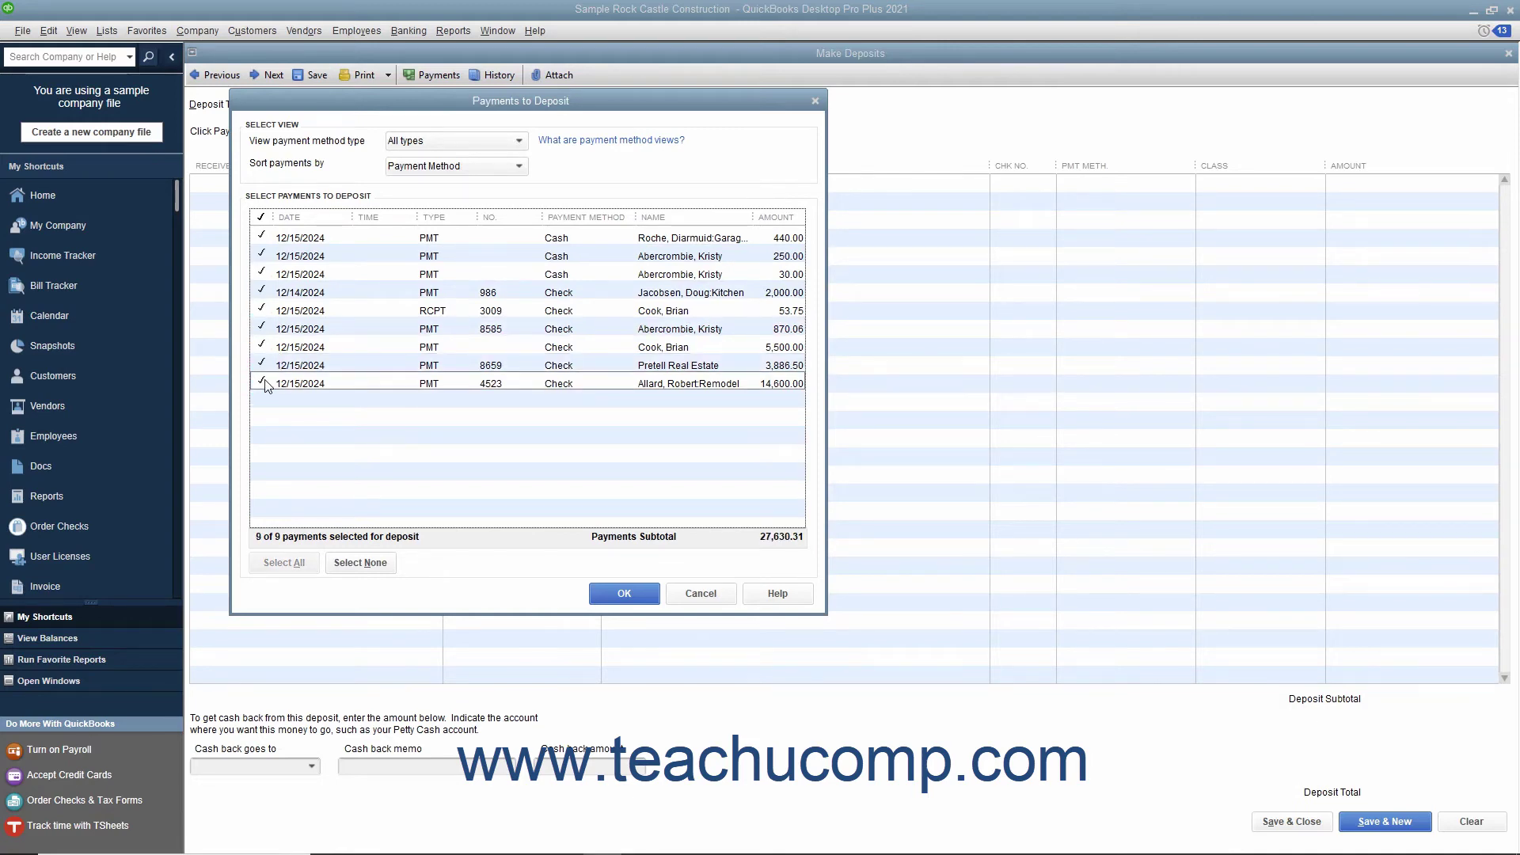
{"action": "left_click", "coordinate": [604, 600]}
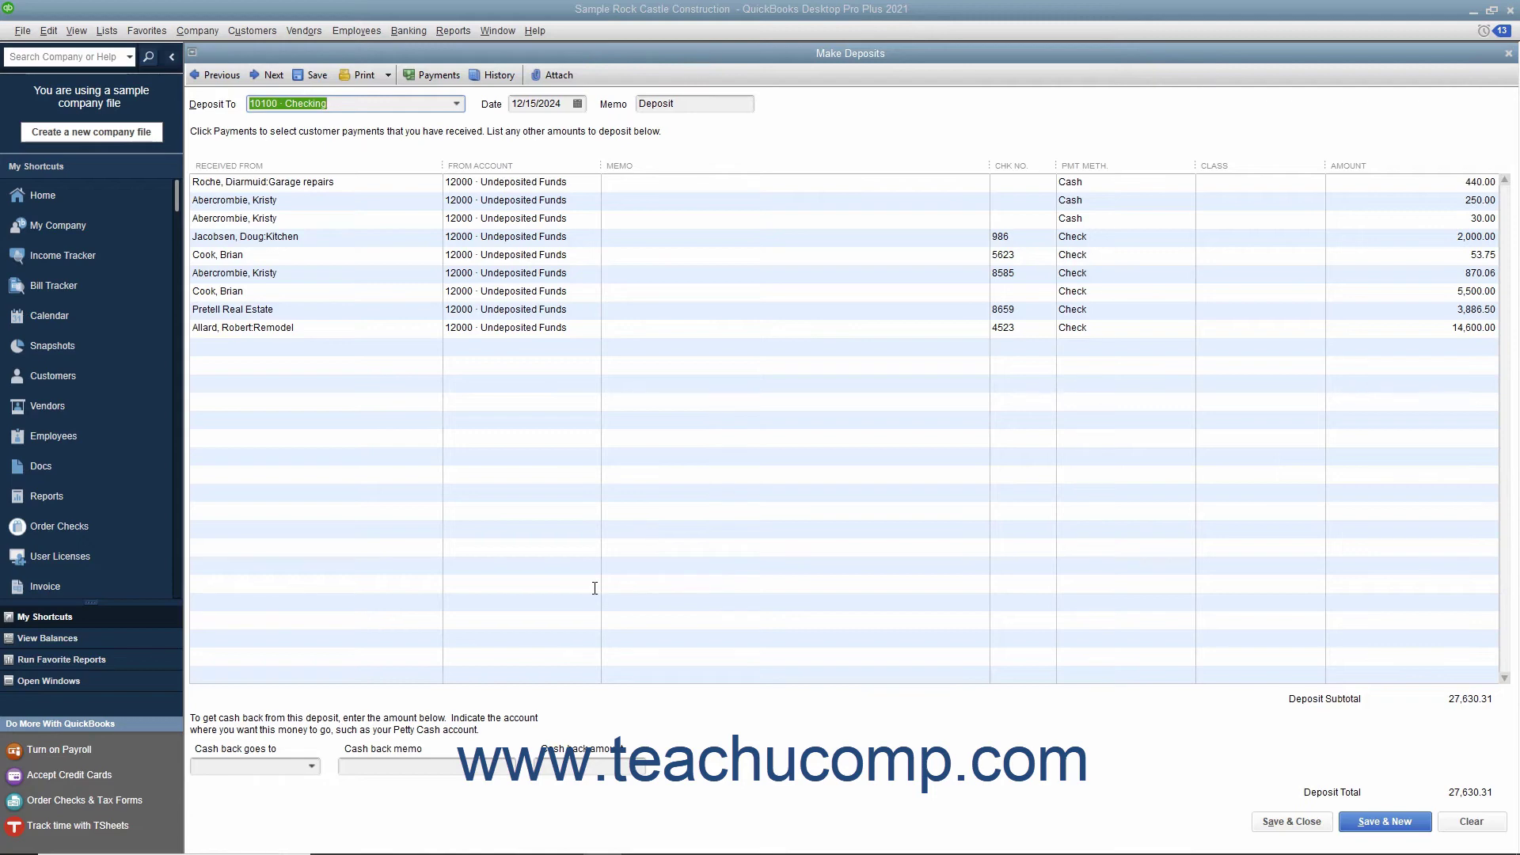
{"action": "left_click", "coordinate": [459, 105]}
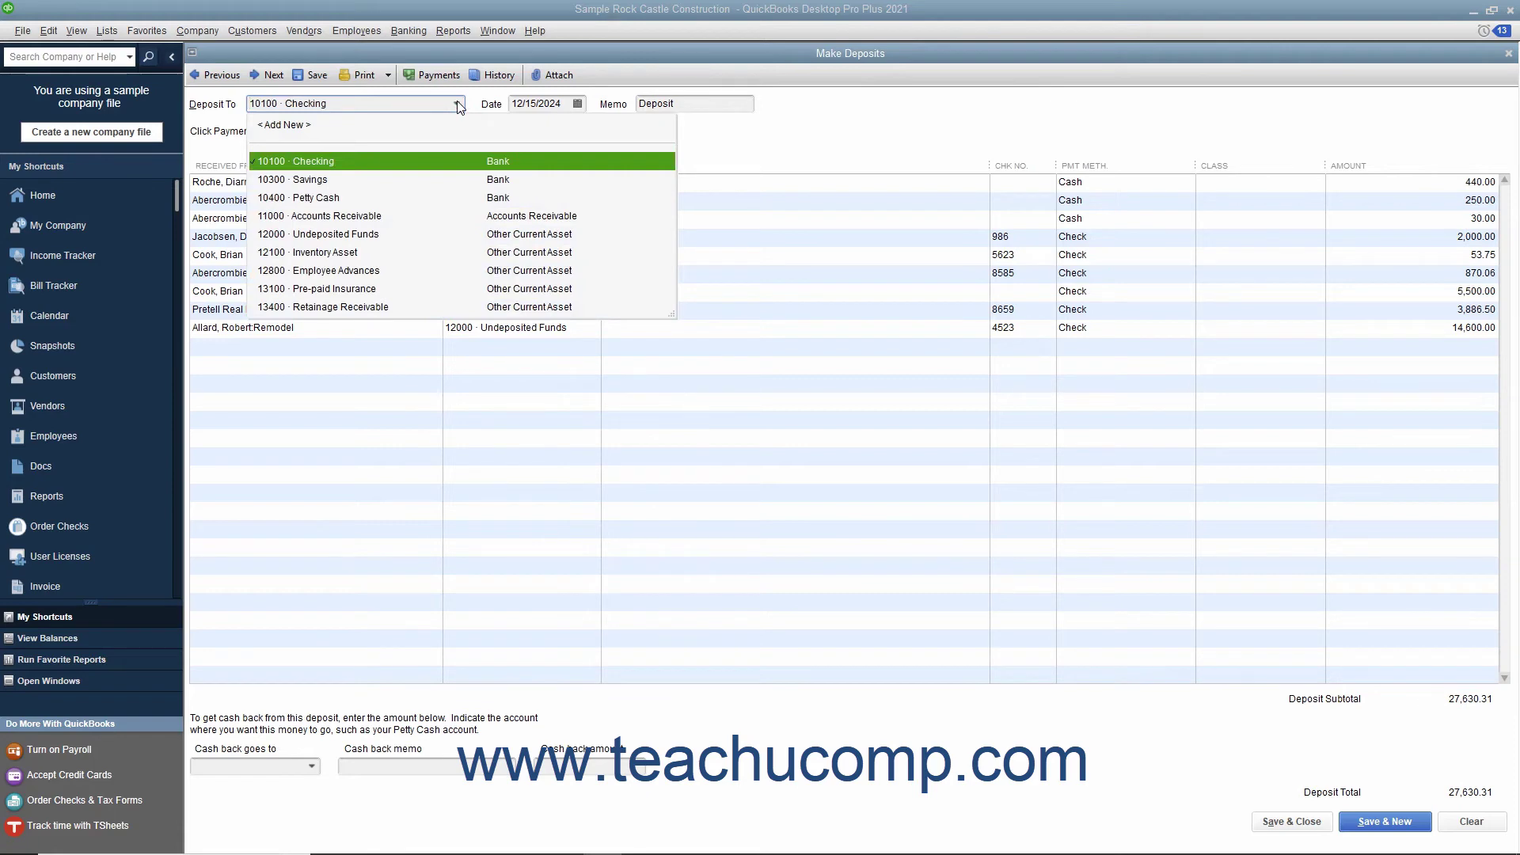
{"action": "left_click", "coordinate": [421, 160]}
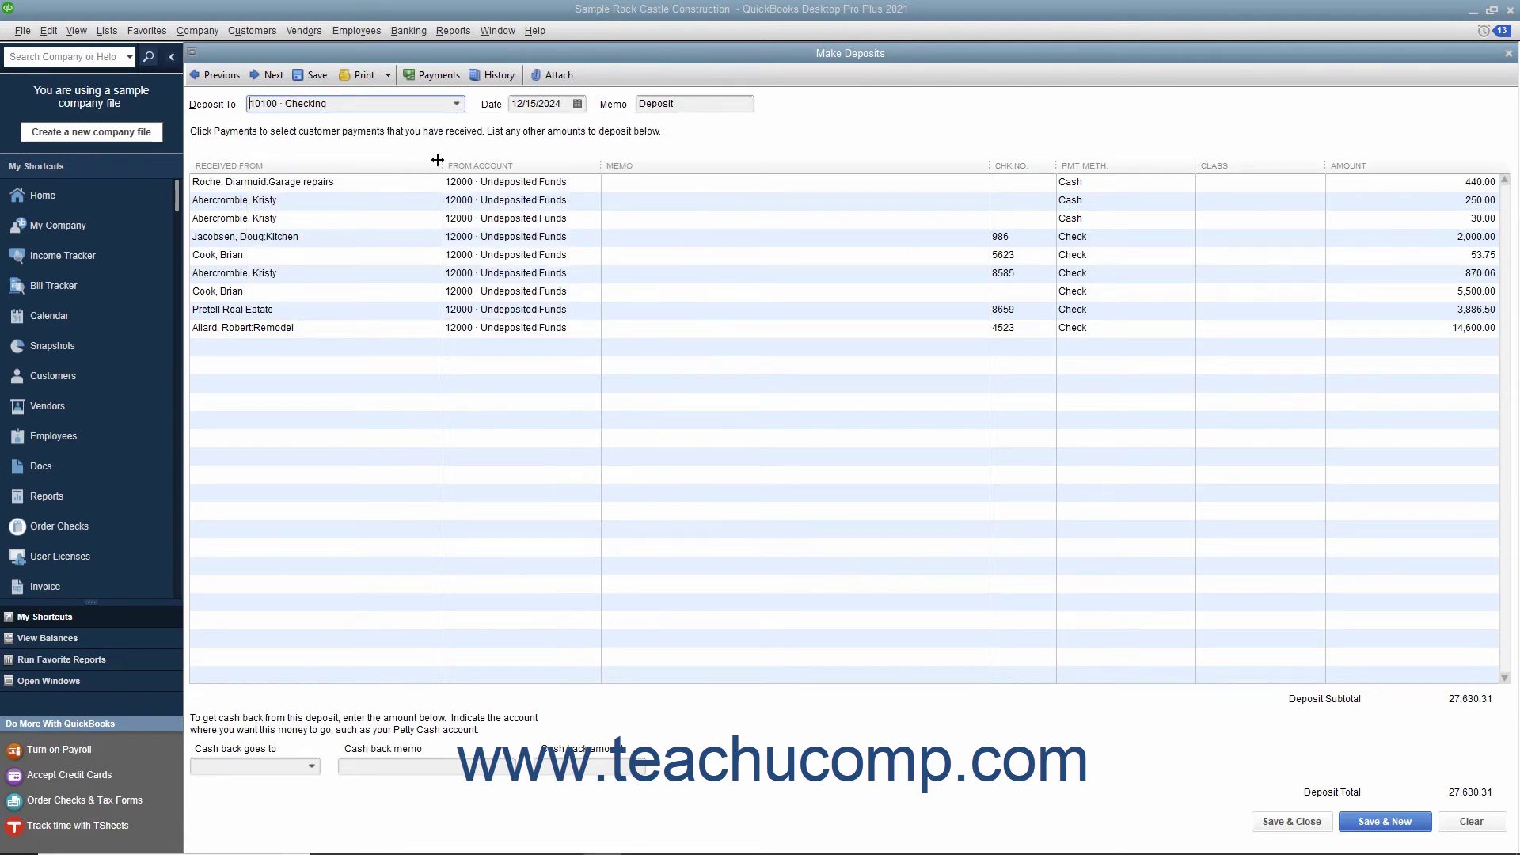
{"action": "left_click", "coordinate": [575, 105]}
{"action": "left_click", "coordinate": [531, 214]}
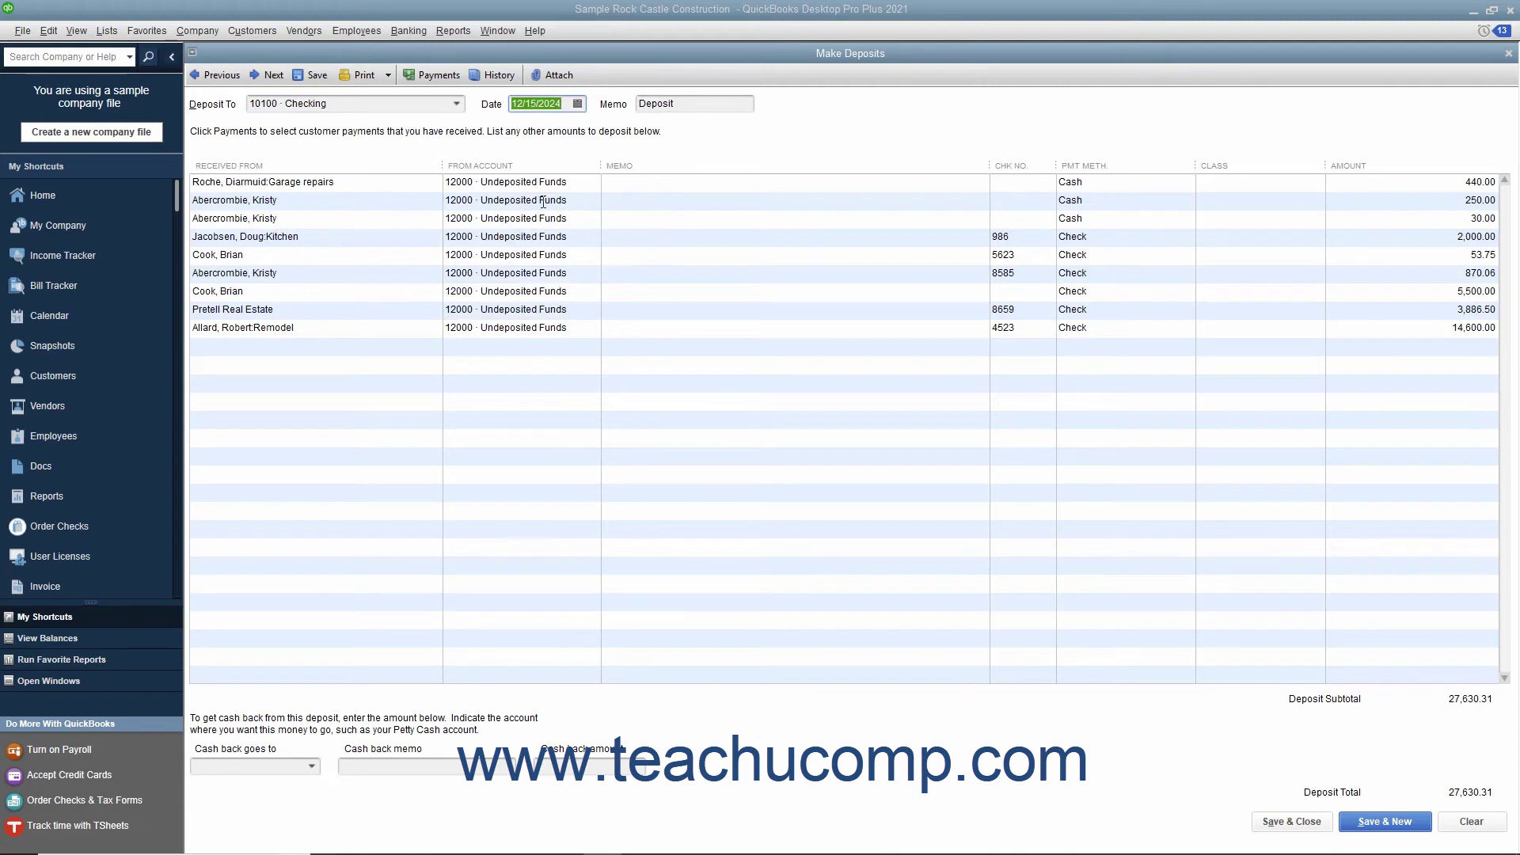
{"action": "left_click", "coordinate": [328, 350]}
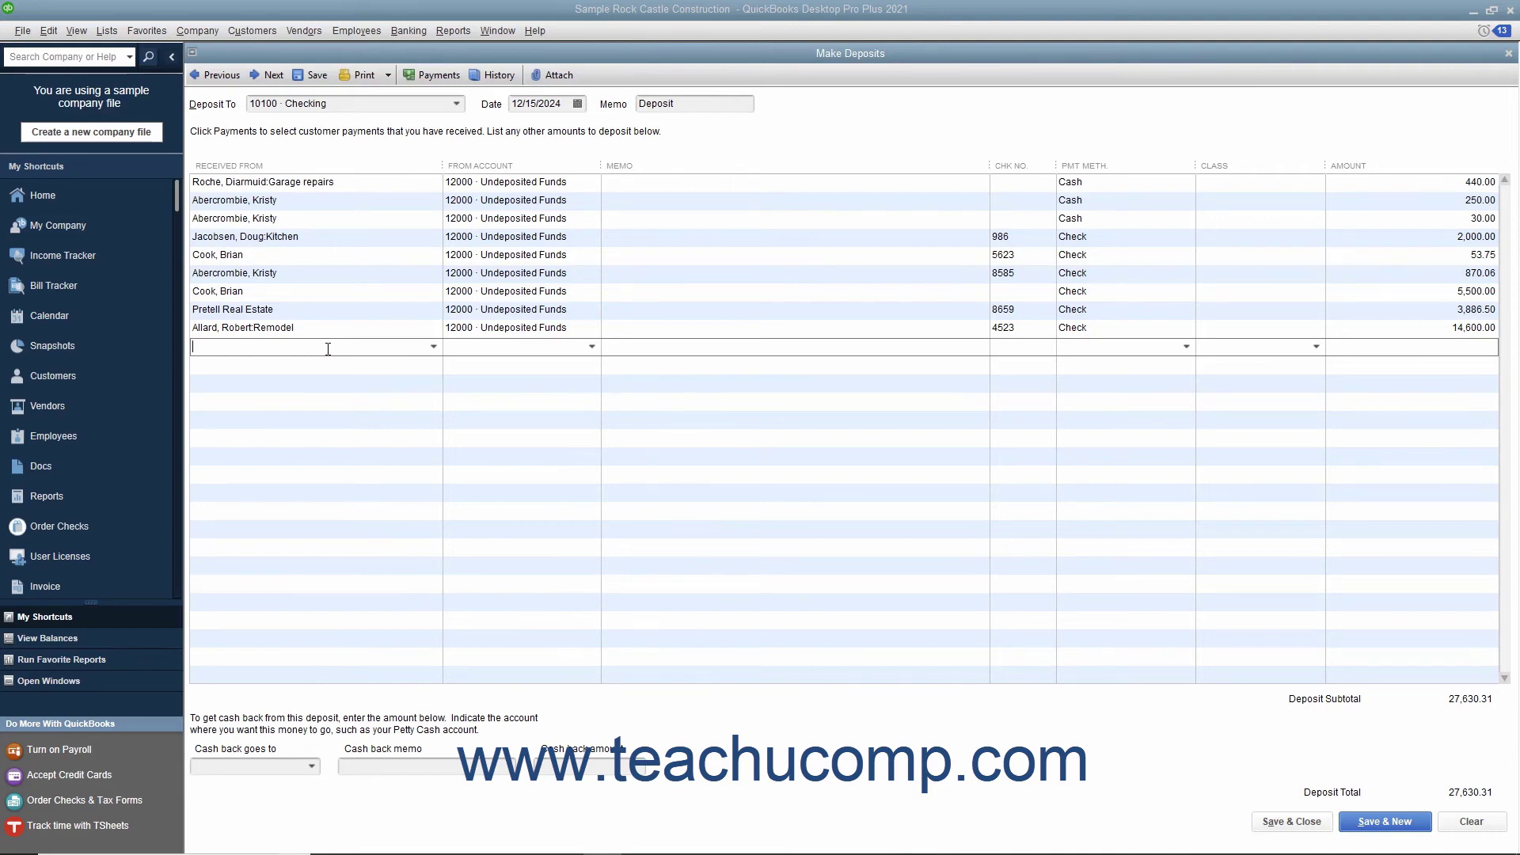
{"action": "left_click", "coordinate": [310, 768]}
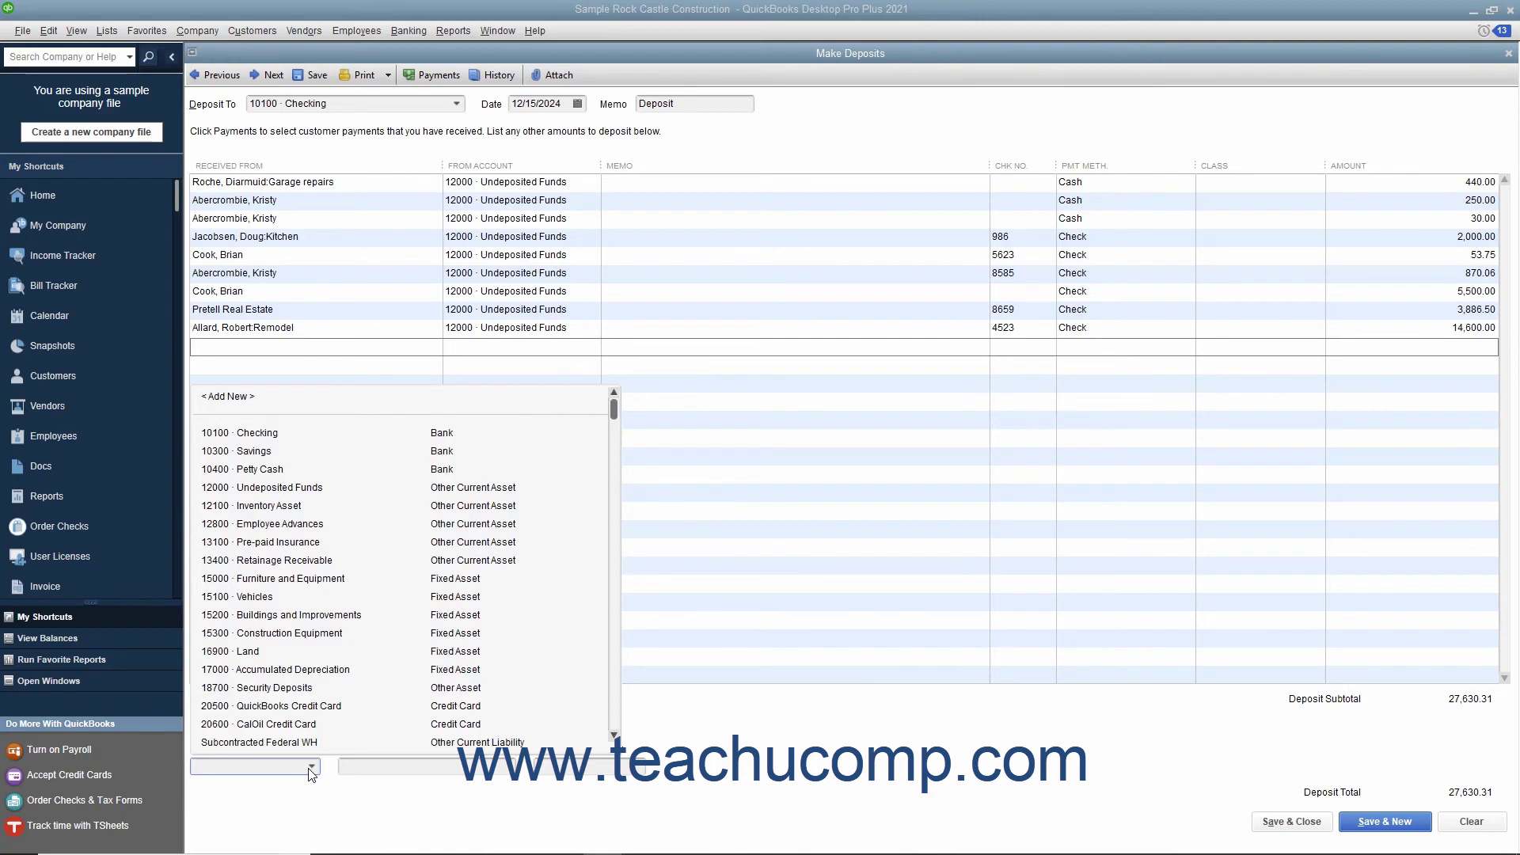
{"action": "left_click", "coordinate": [309, 769]}
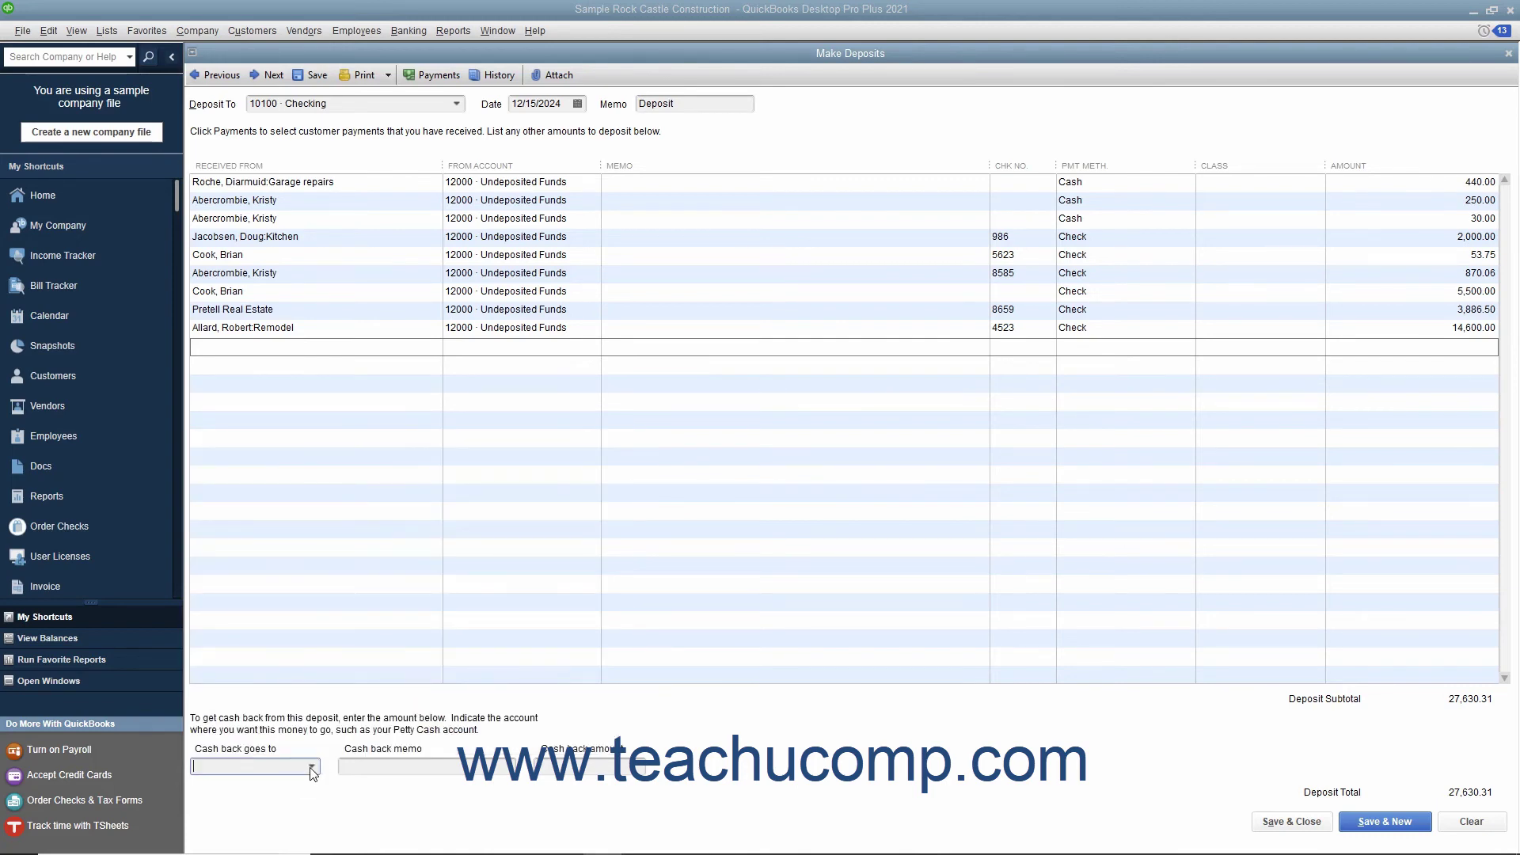
{"action": "left_click", "coordinate": [363, 765]}
{"action": "left_click", "coordinate": [550, 766]}
{"action": "left_click", "coordinate": [389, 75]}
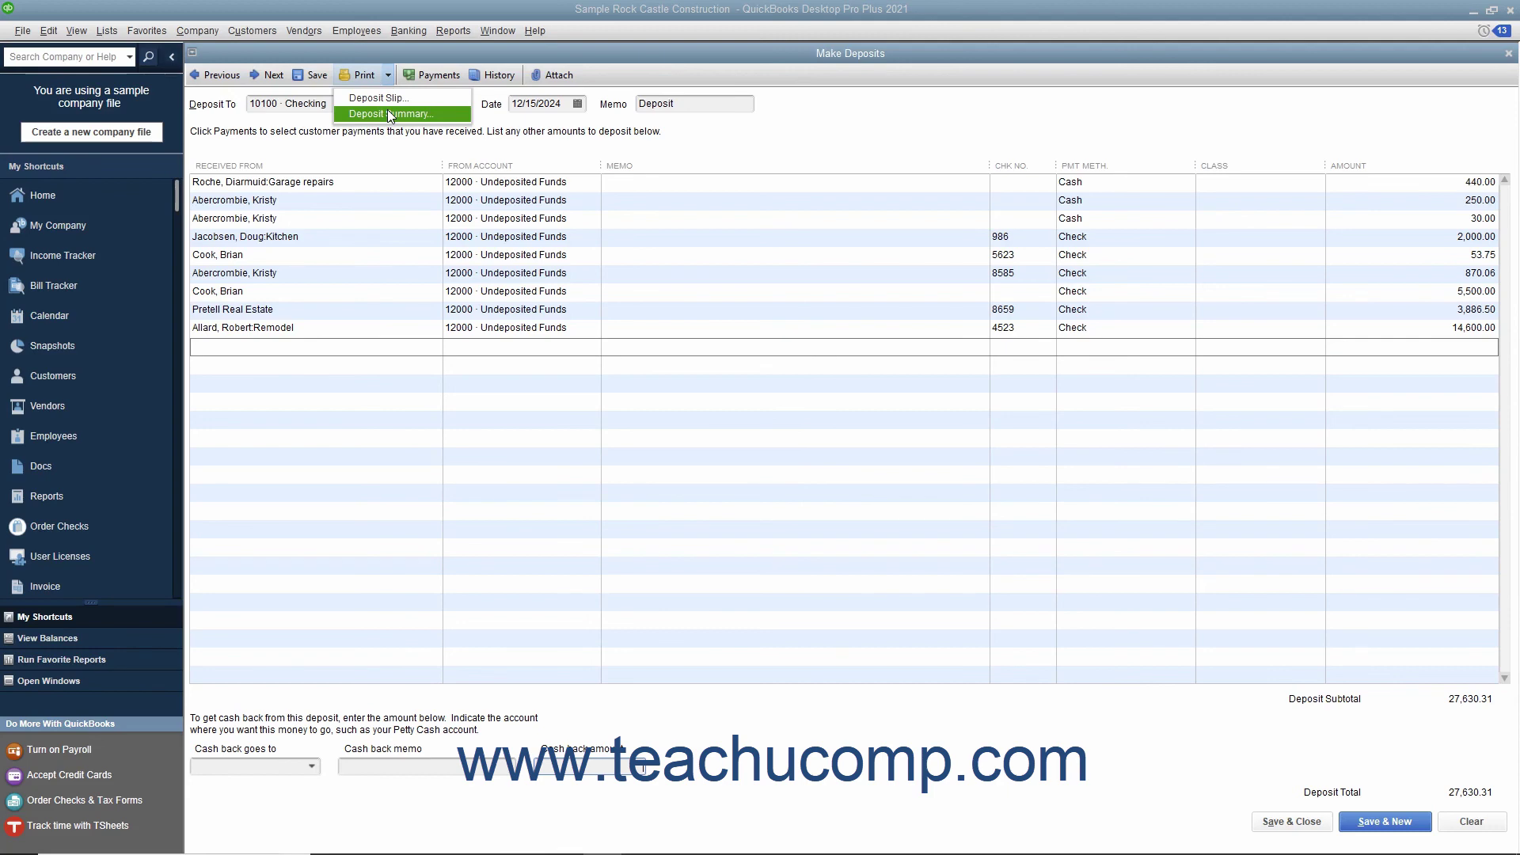
{"action": "left_click", "coordinate": [389, 75]}
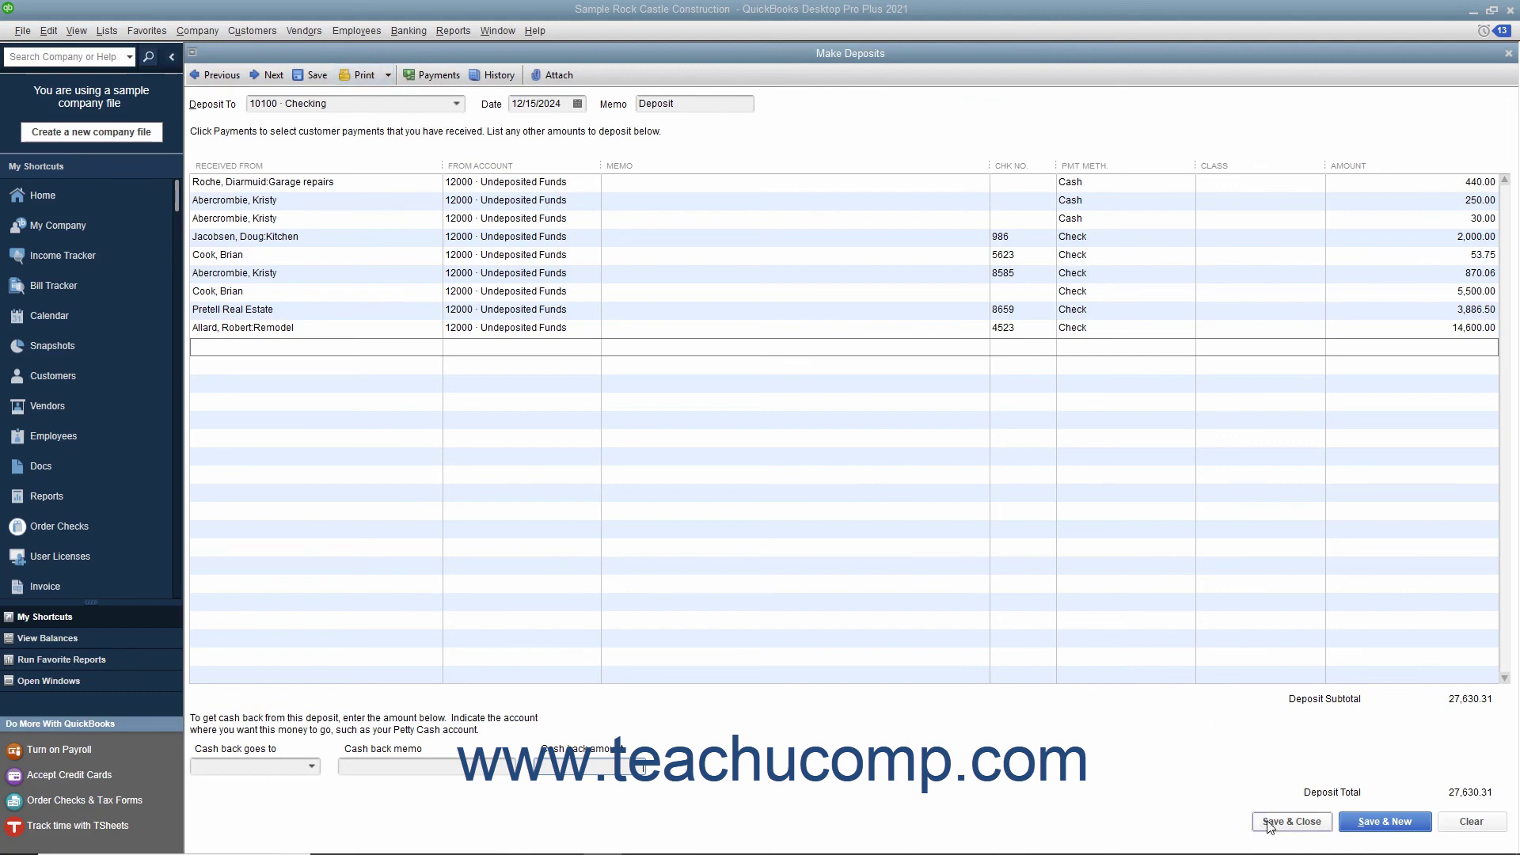
Save and close the $27,630.31 Checking deposit dated 12/15/2024.
{"action": "left_click", "coordinate": [1291, 821]}
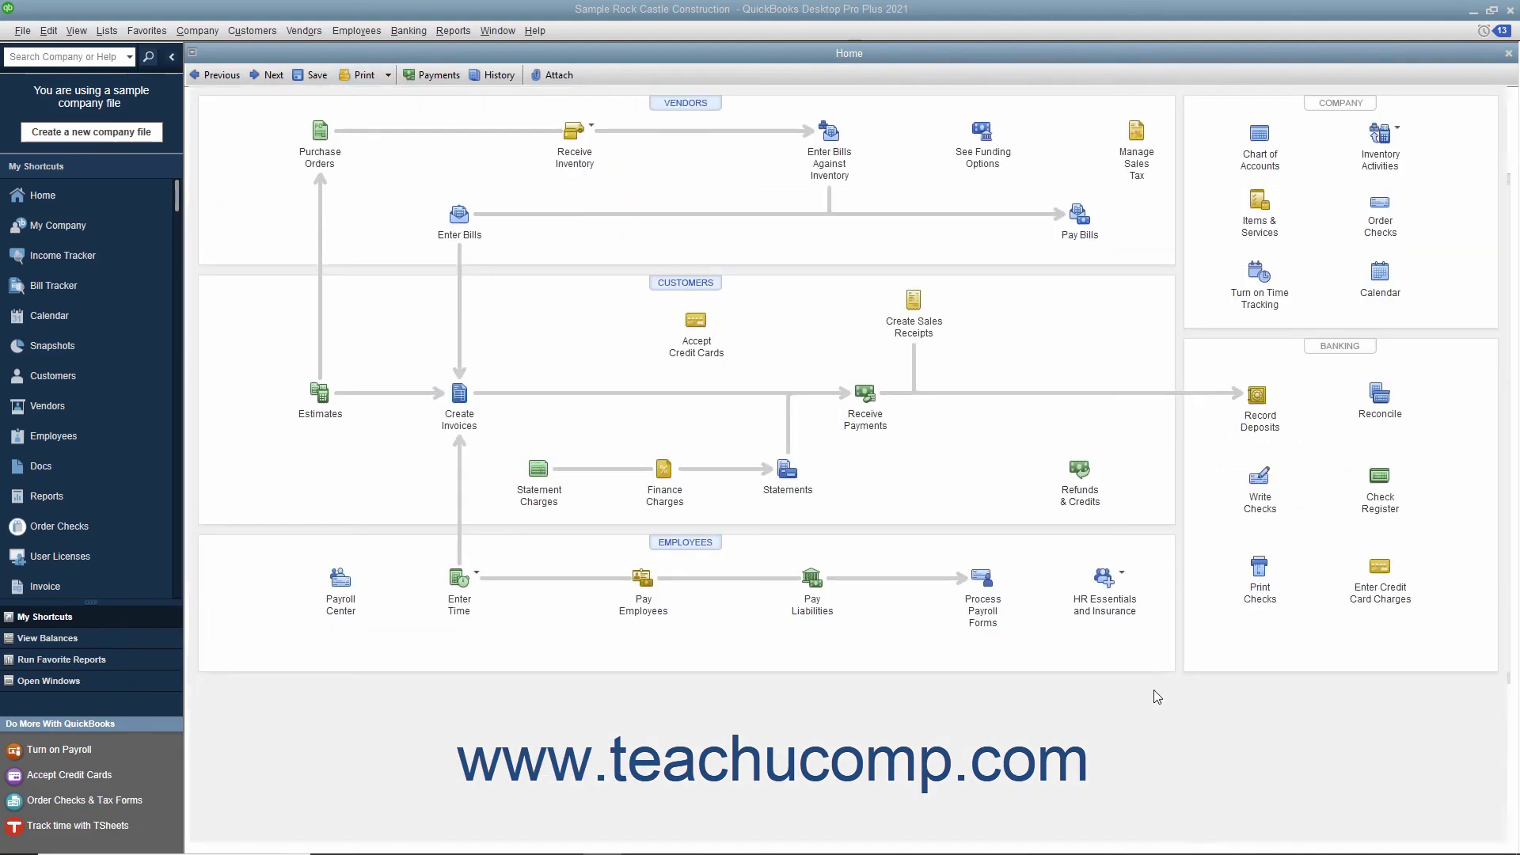